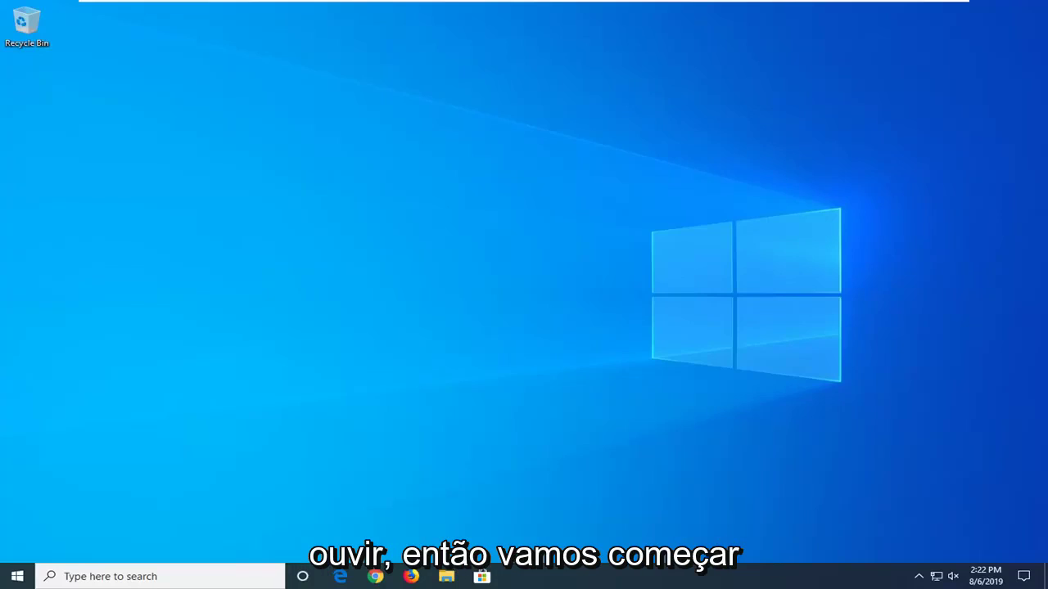
- Search Start for 'group policy' and launch the Edit group policy result
{"action": "left_click", "coordinate": [16, 577]}
{"action": "type", "text": "g"}
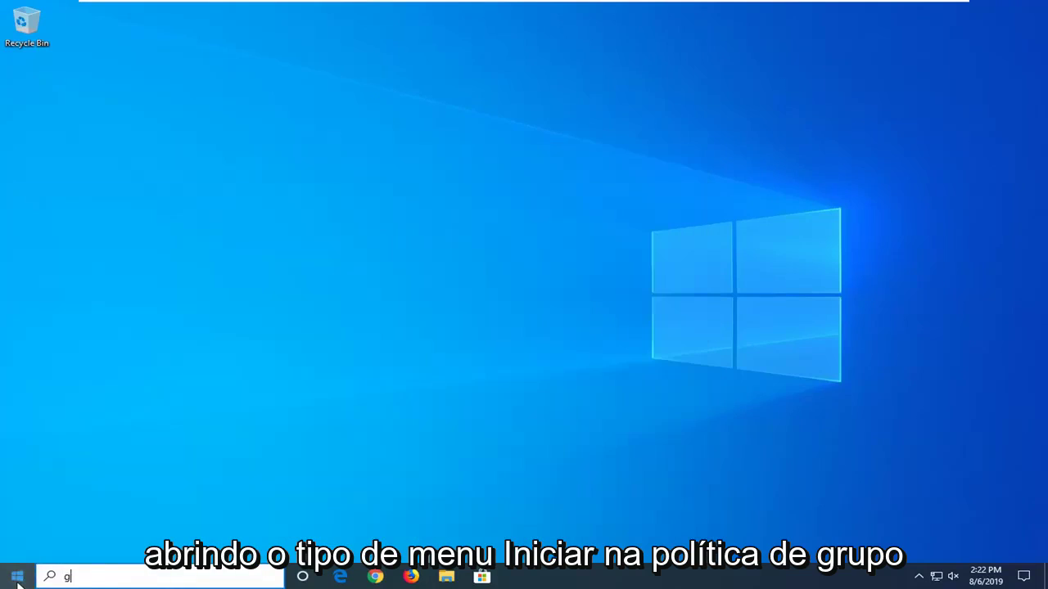
{"action": "type", "text": "roup policy"}
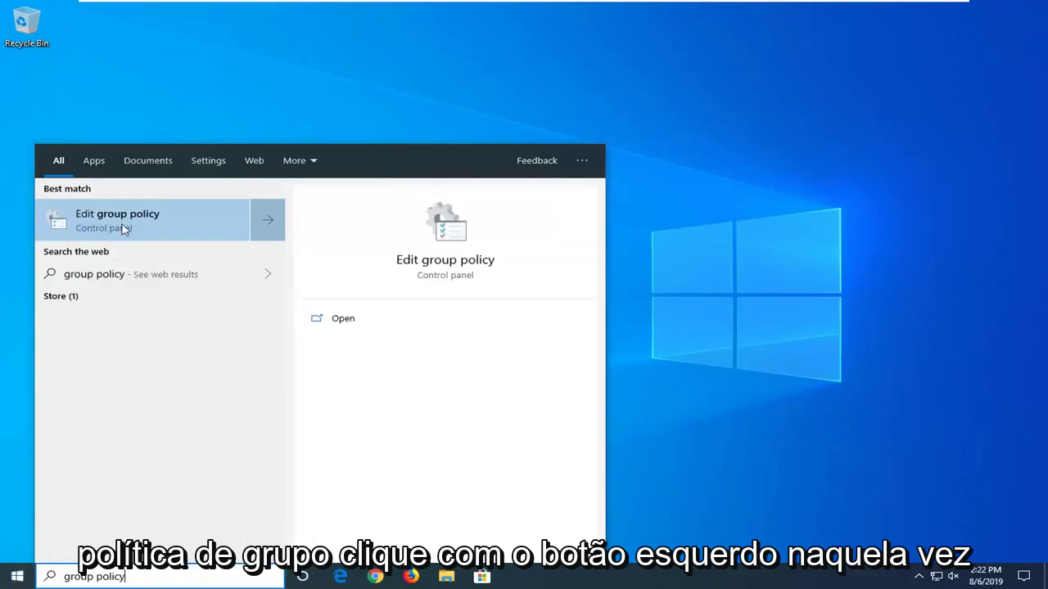
{"action": "left_click", "coordinate": [123, 226]}
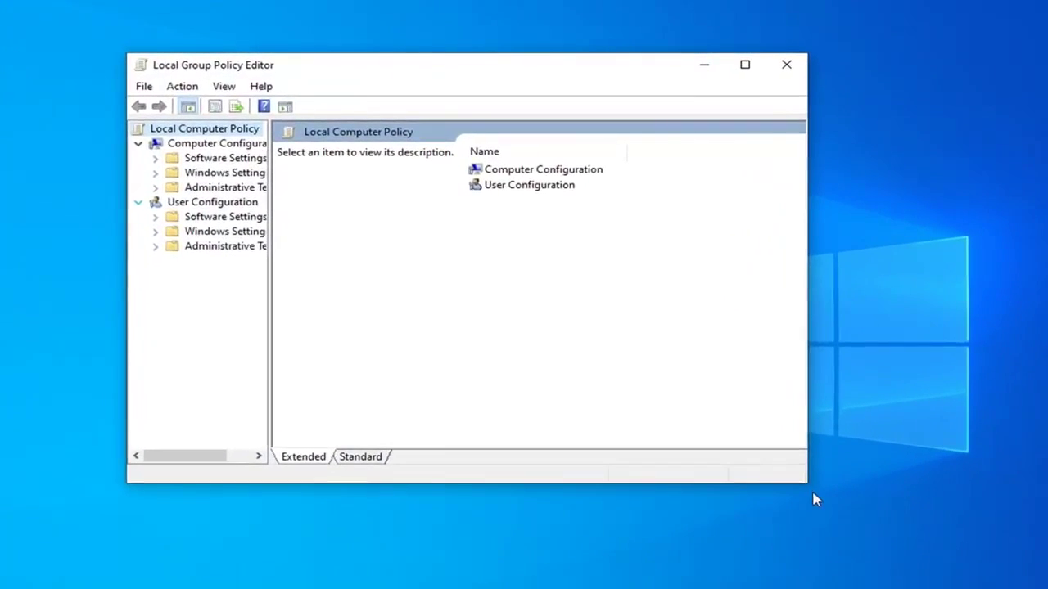
- Enlarge the editor, widen the tree, and expand Computer Configuration > Administrative Templates > Windows Components
{"action": "left_click_drag", "start_coordinate": [808, 486], "coordinate": [940, 548]}
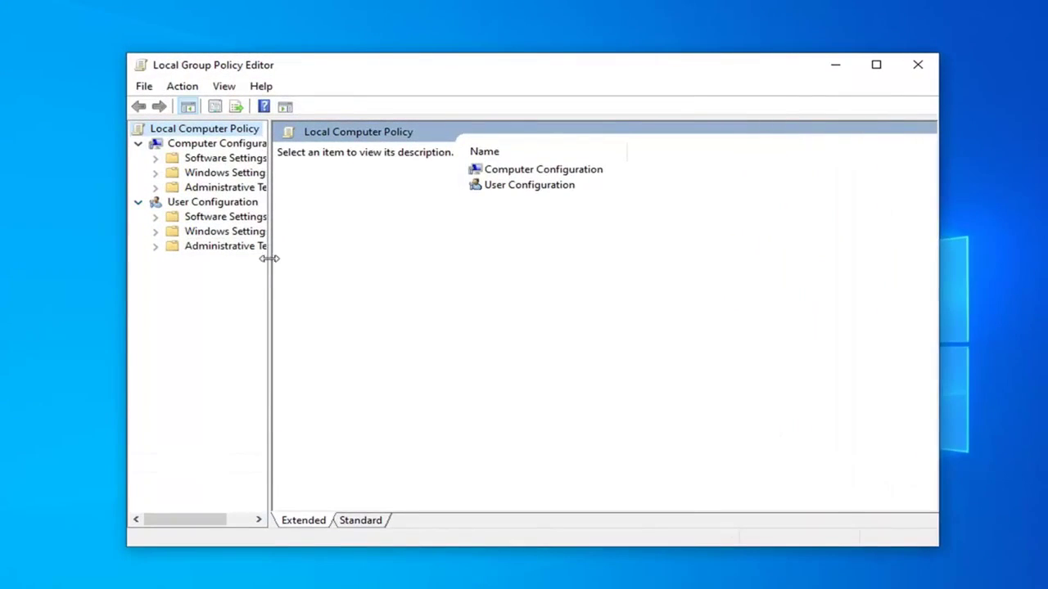
{"action": "left_click_drag", "start_coordinate": [269, 258], "coordinate": [351, 267]}
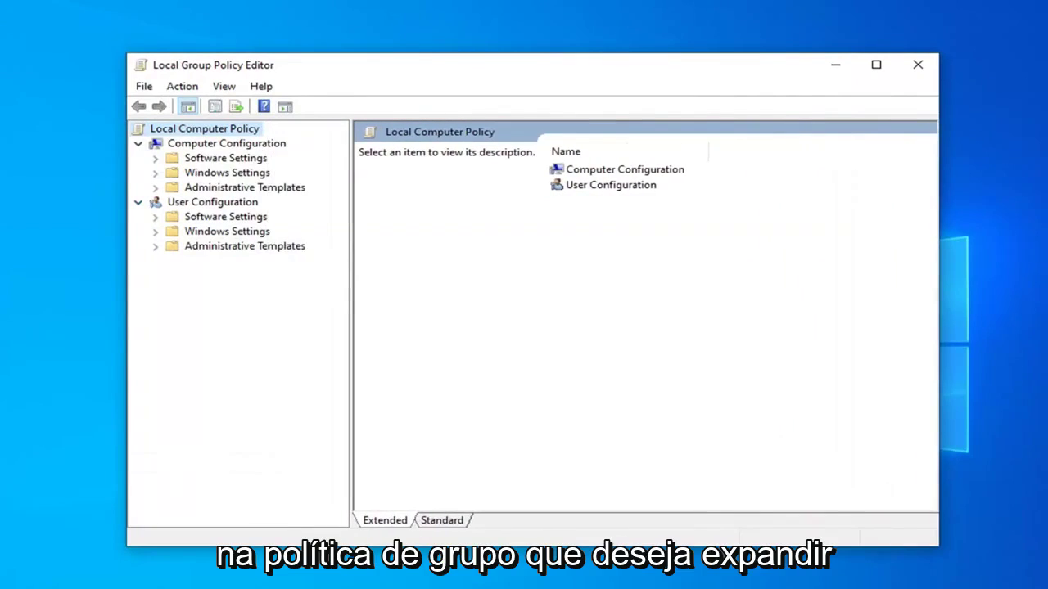
{"action": "left_click", "coordinate": [214, 146]}
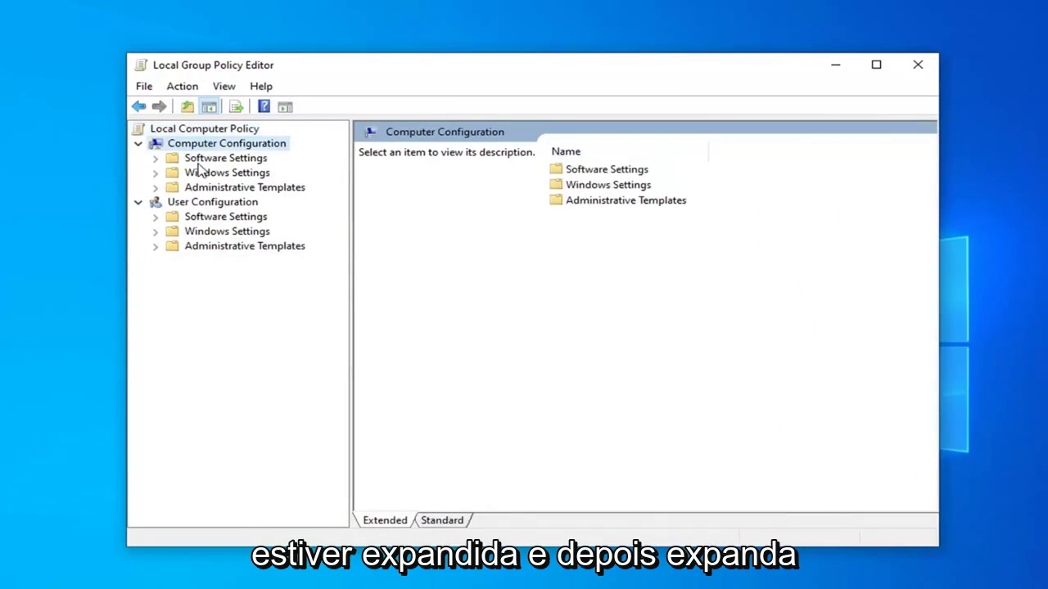
{"action": "left_click", "coordinate": [202, 188]}
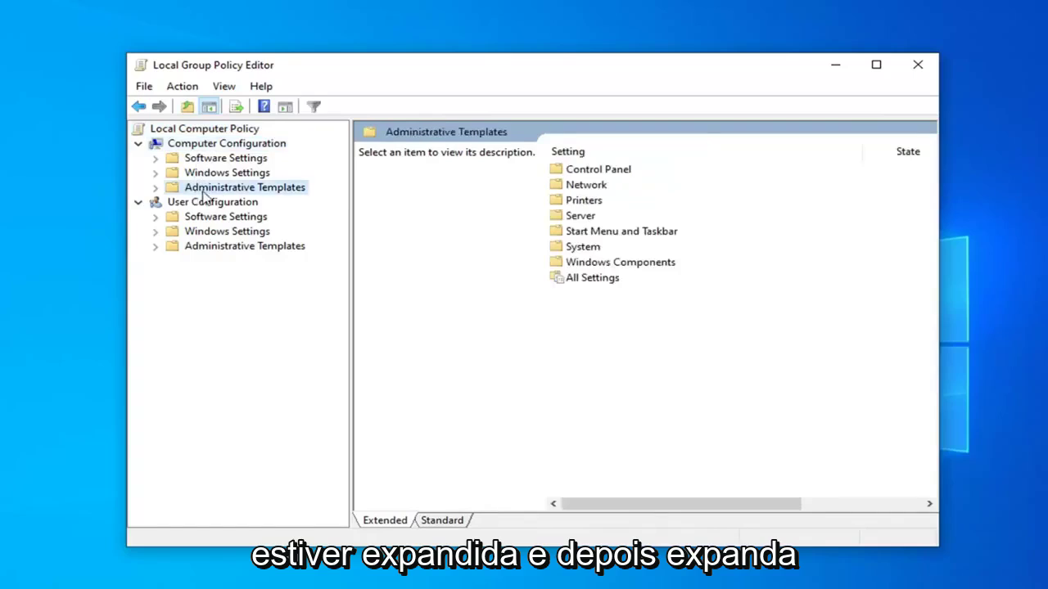
{"action": "left_click", "coordinate": [156, 188]}
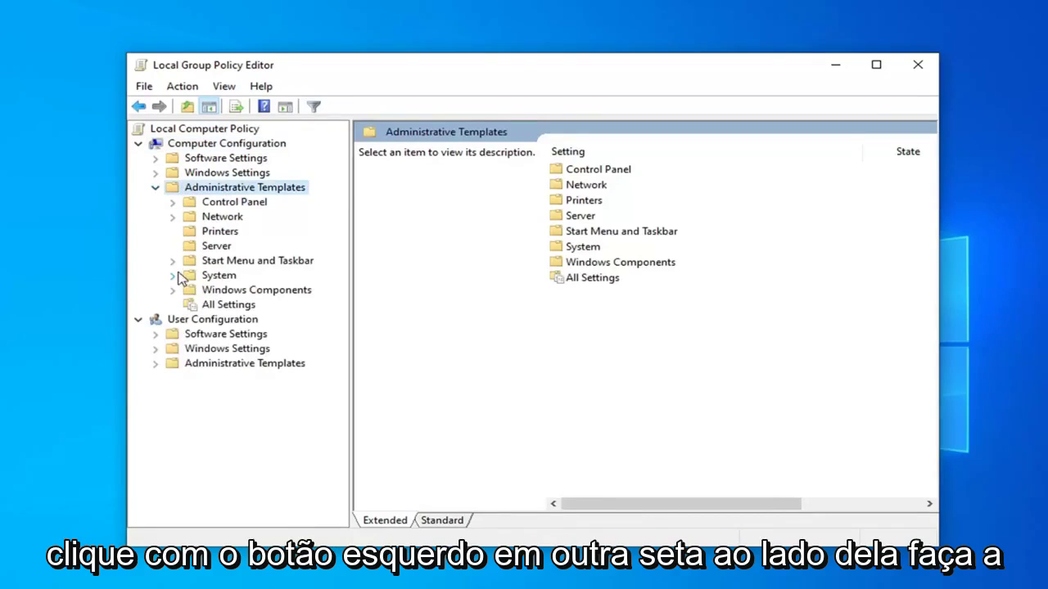
{"action": "left_click", "coordinate": [209, 291]}
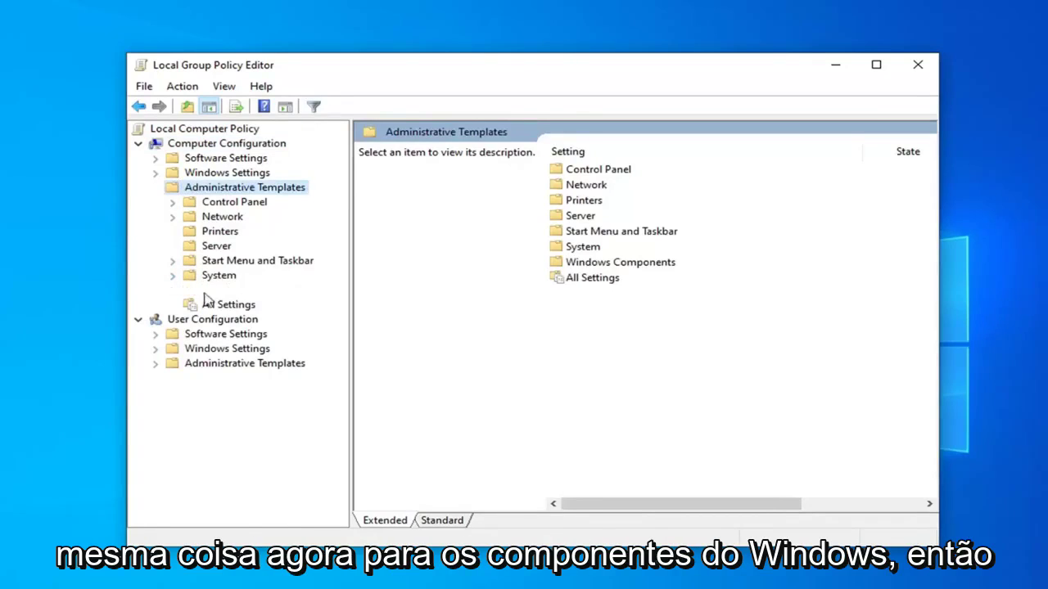
{"action": "left_click", "coordinate": [177, 294]}
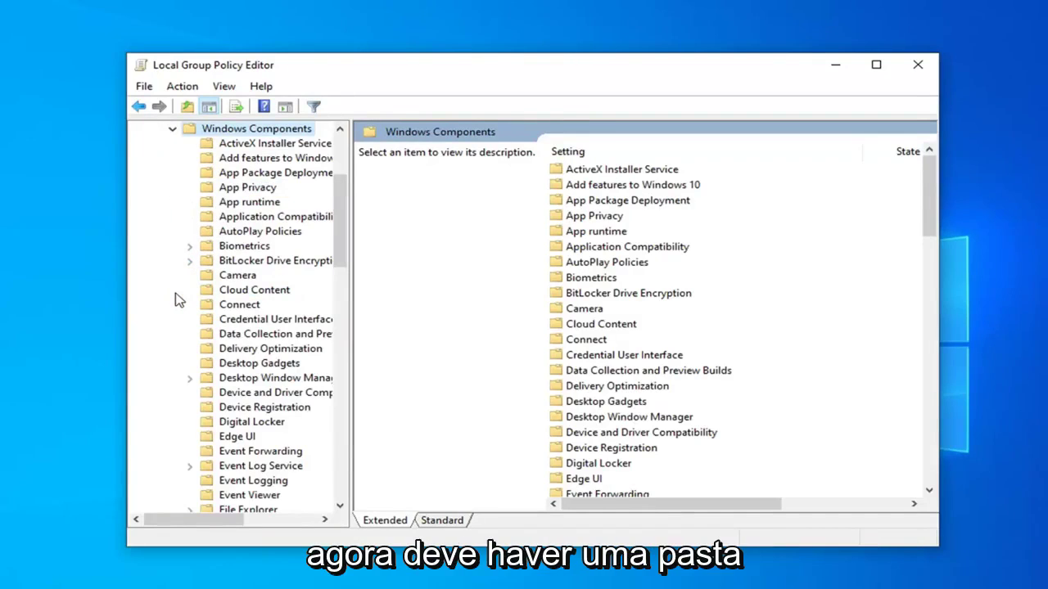
- Select the Store folder and view the 'Turn off the Store application' description
{"action": "scroll", "coordinate": [233, 295], "scroll_direction": "down", "scroll_amount": 5}
{"action": "scroll", "coordinate": [233, 296], "scroll_direction": "down", "scroll_amount": 8}
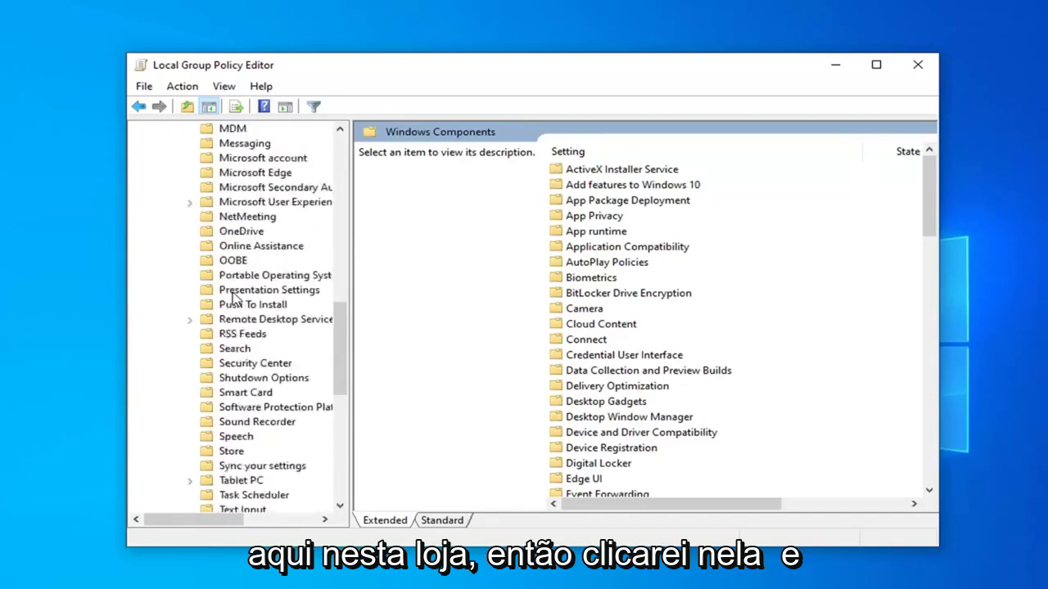
{"action": "left_click", "coordinate": [223, 409]}
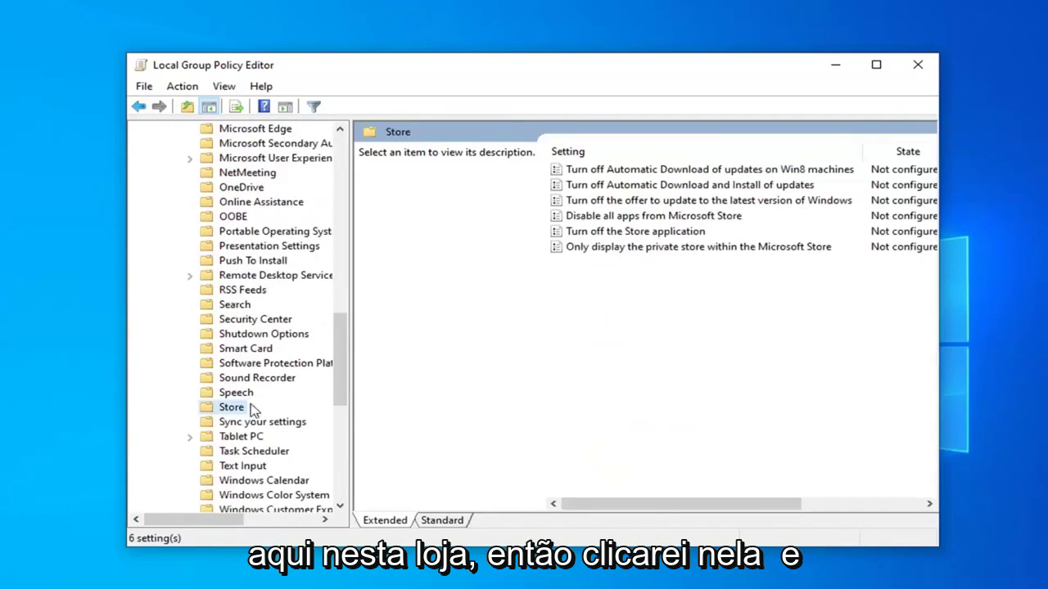
{"action": "left_click", "coordinate": [588, 232]}
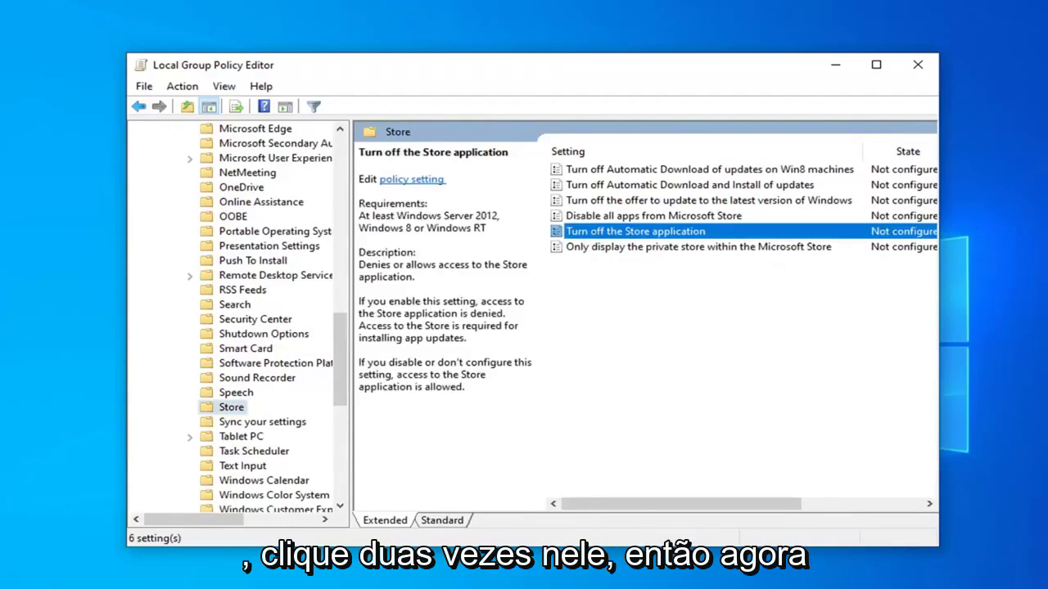
- Set 'Turn off the Store application' to Enabled, apply it, and close the Group Policy Editor
{"action": "double_click", "coordinate": [589, 233]}
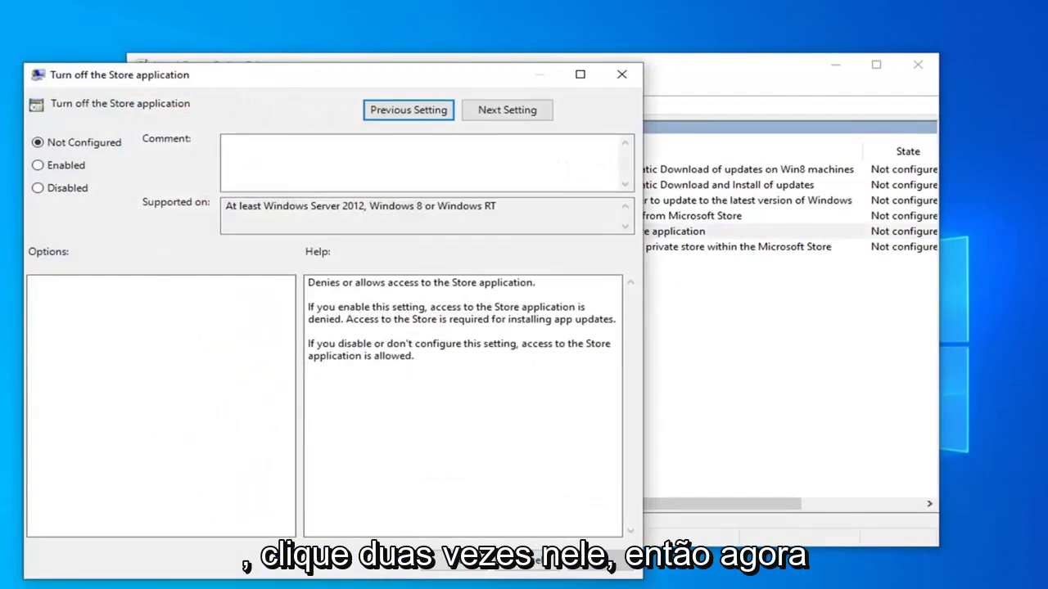
{"action": "left_click_drag", "start_coordinate": [433, 81], "coordinate": [645, 51]}
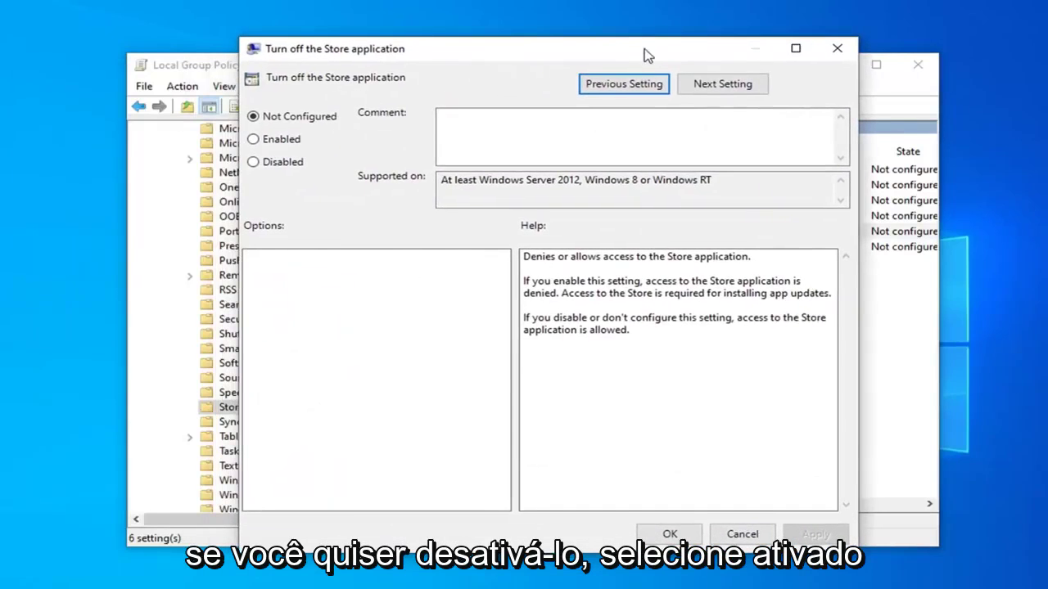
{"action": "left_click", "coordinate": [270, 143]}
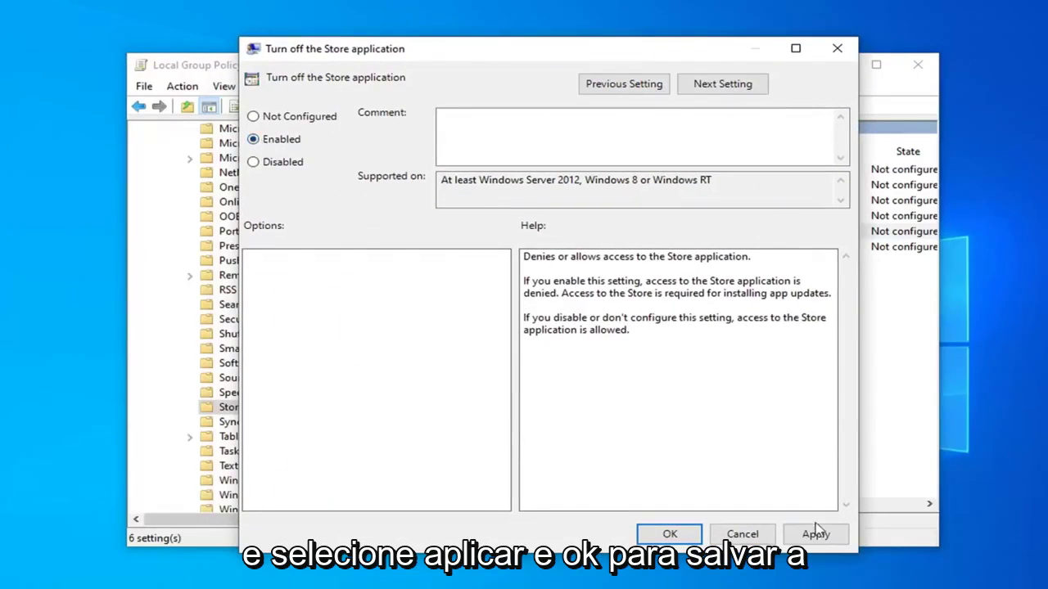
{"action": "left_click", "coordinate": [816, 535]}
{"action": "left_click", "coordinate": [671, 534]}
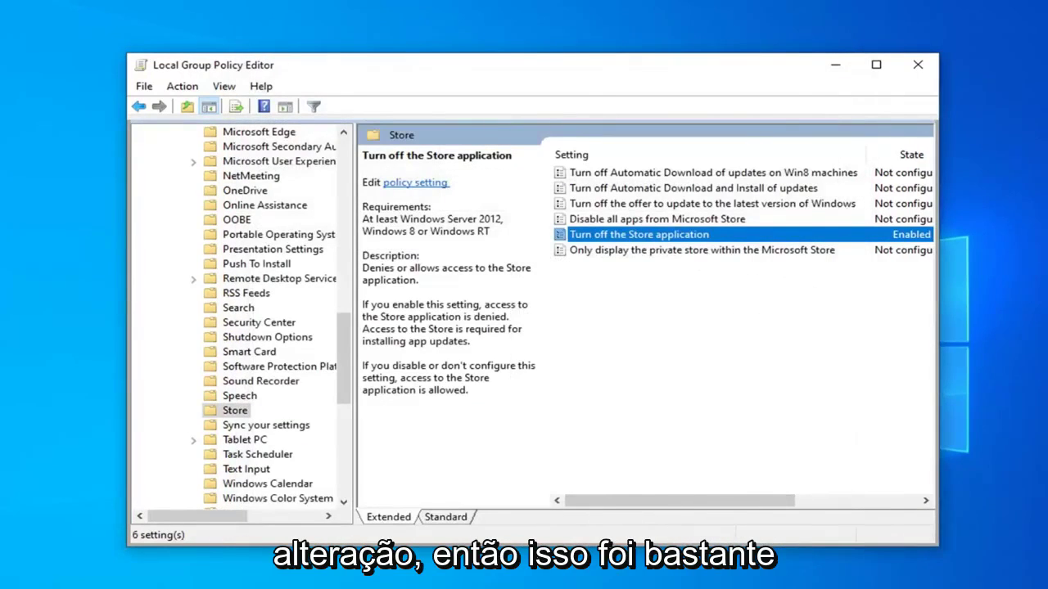
{"action": "left_click", "coordinate": [917, 72]}
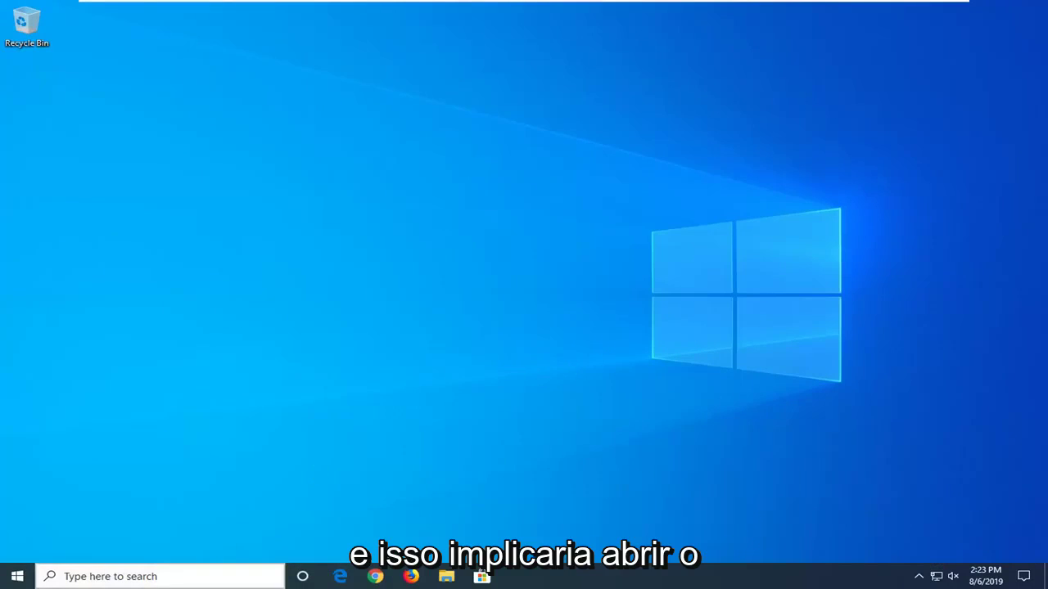
- Search Start for 'regedit' and run Registry Editor as administrator
{"action": "left_click", "coordinate": [16, 578]}
{"action": "type", "text": "regedit"}
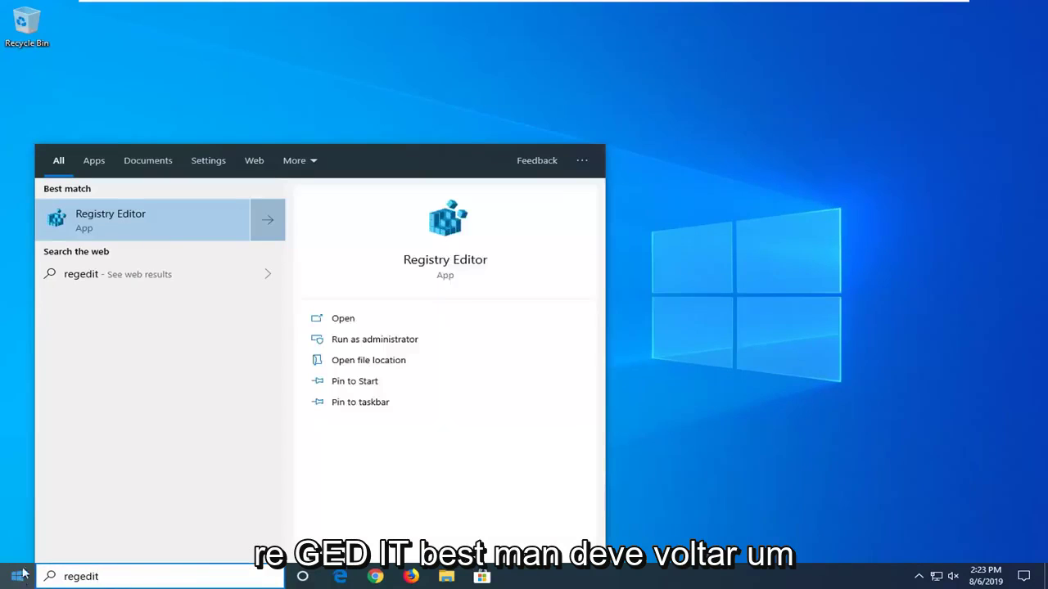
{"action": "right_click", "coordinate": [113, 219]}
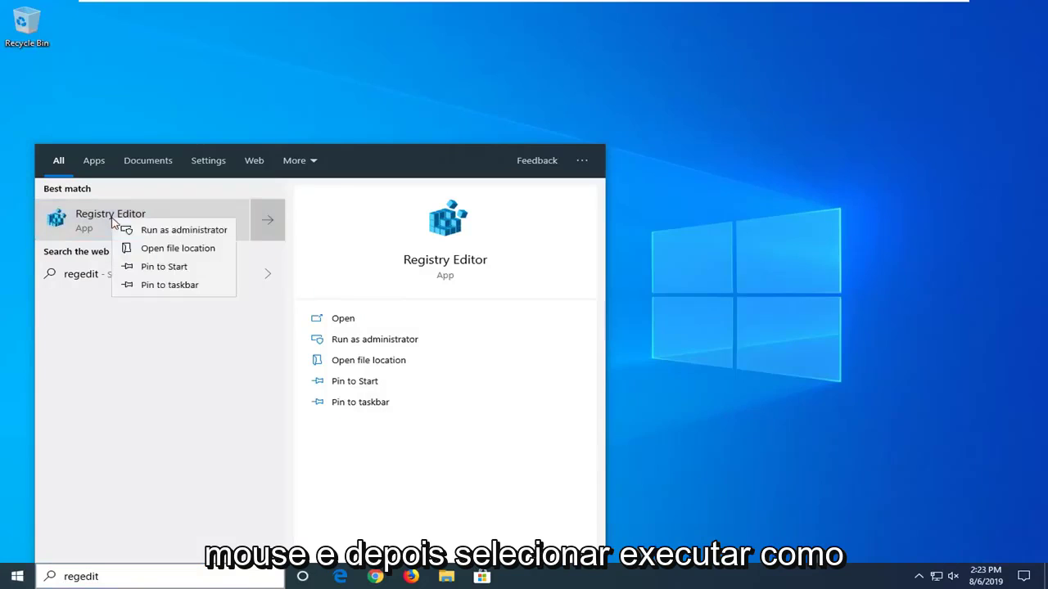
{"action": "left_click", "coordinate": [155, 232]}
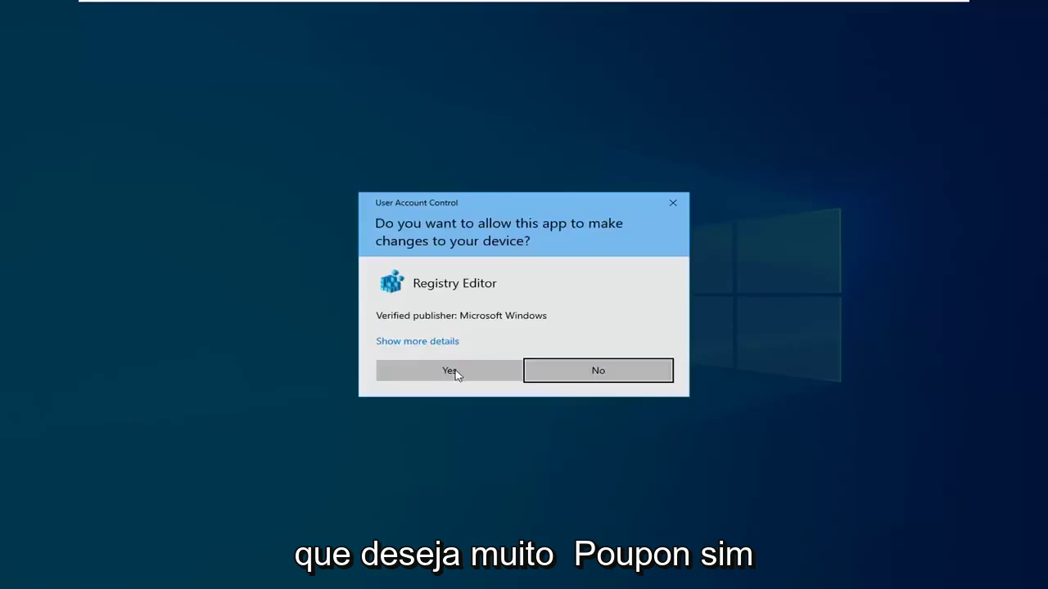
- Allow the UAC prompt, then choose File > Export in Registry Editor
{"action": "left_click", "coordinate": [452, 370]}
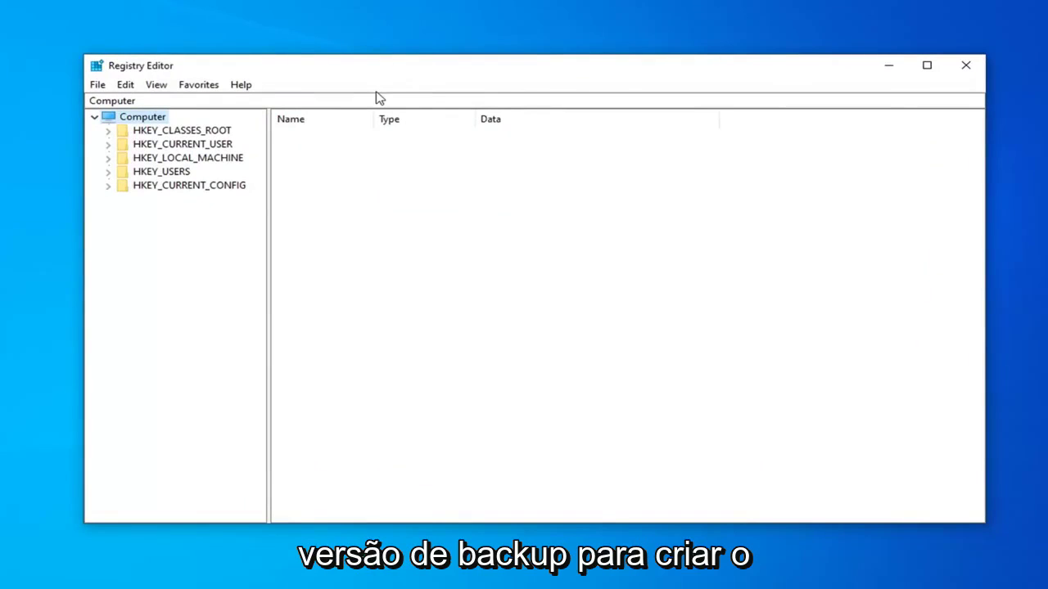
{"action": "left_click", "coordinate": [98, 85]}
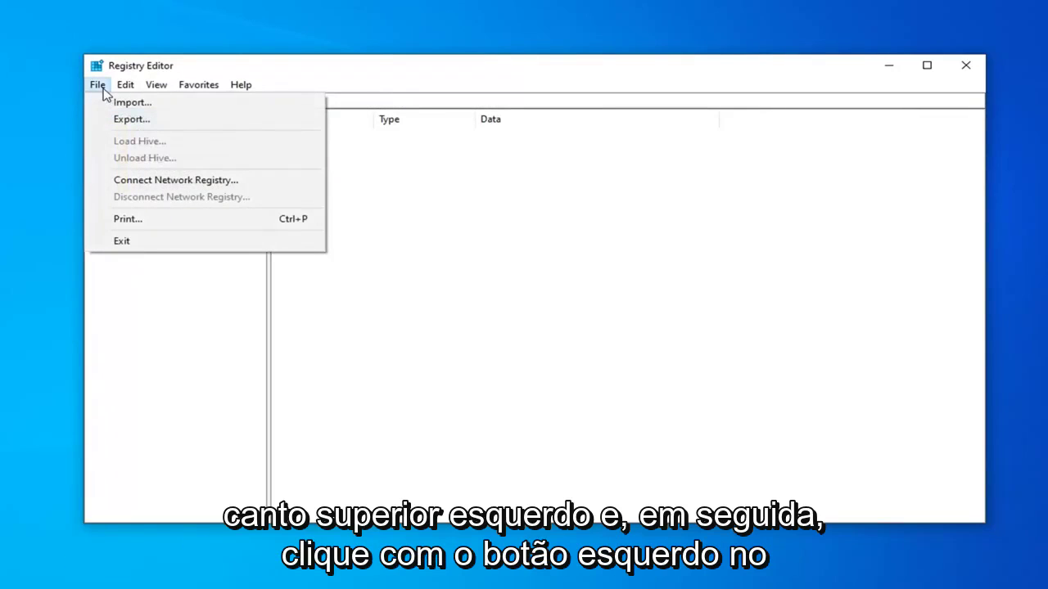
{"action": "left_click", "coordinate": [127, 121]}
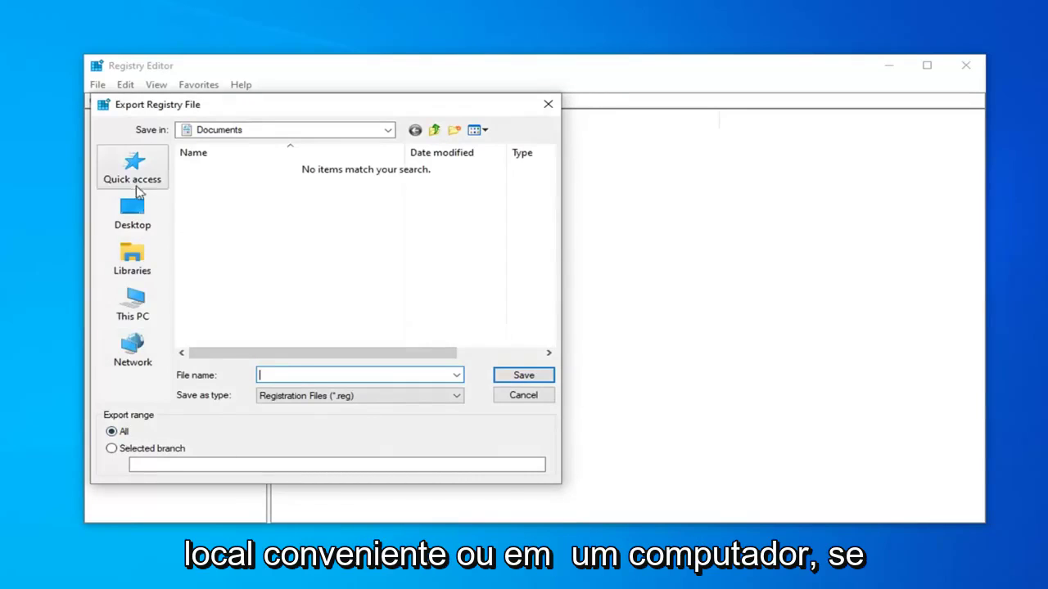
- Cancel the export, open File > Import, browse to Desktop, then cancel the import
{"action": "left_click", "coordinate": [524, 395]}
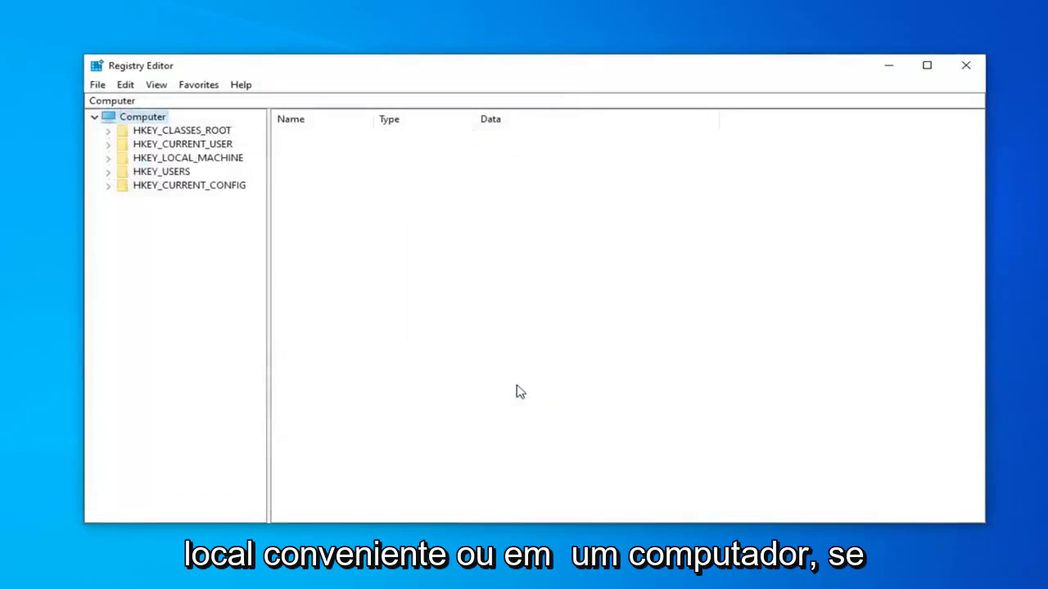
{"action": "left_click", "coordinate": [96, 85]}
{"action": "left_click", "coordinate": [119, 103]}
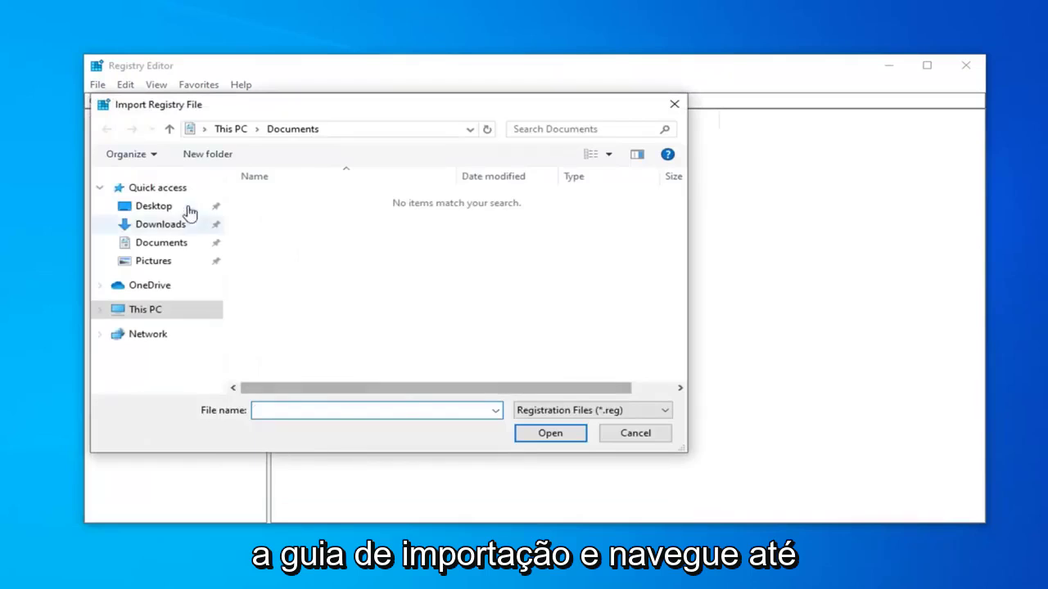
{"action": "left_click", "coordinate": [141, 208]}
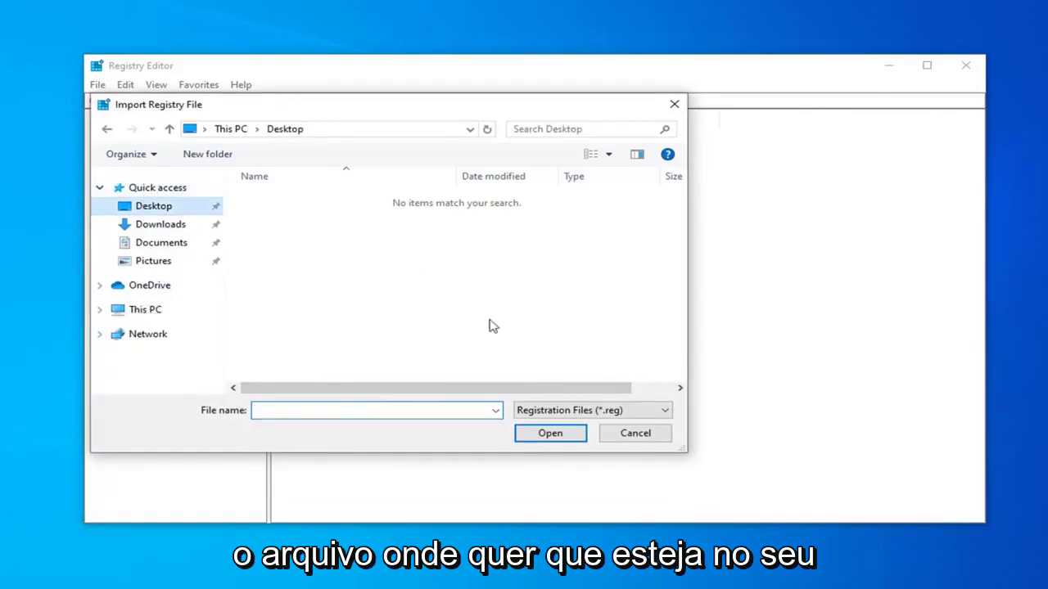
{"action": "left_click", "coordinate": [640, 435]}
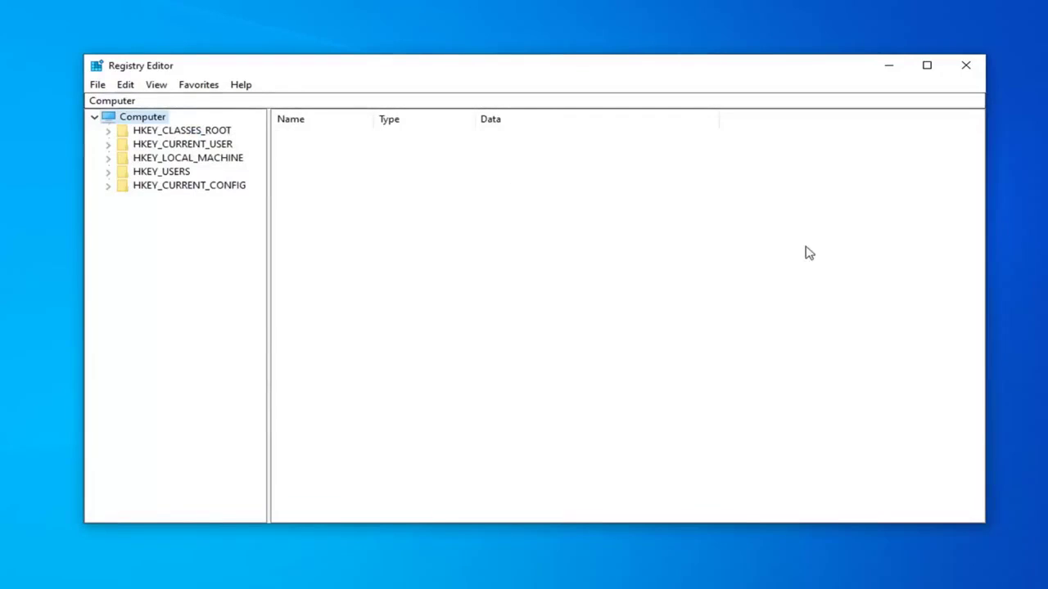
- Navigate to HKEY_LOCAL_MACHINE\SOFTWARE\Policies\Microsoft\WindowsStore and widen the Name column to show RemoveWindowsStore
{"action": "left_click", "coordinate": [199, 161]}
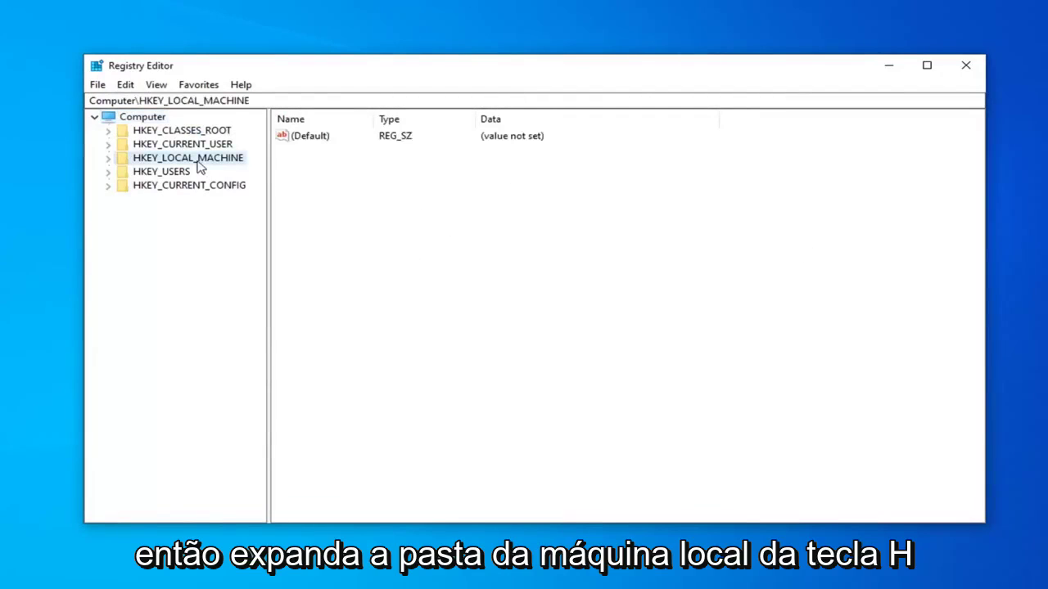
{"action": "left_click", "coordinate": [108, 158]}
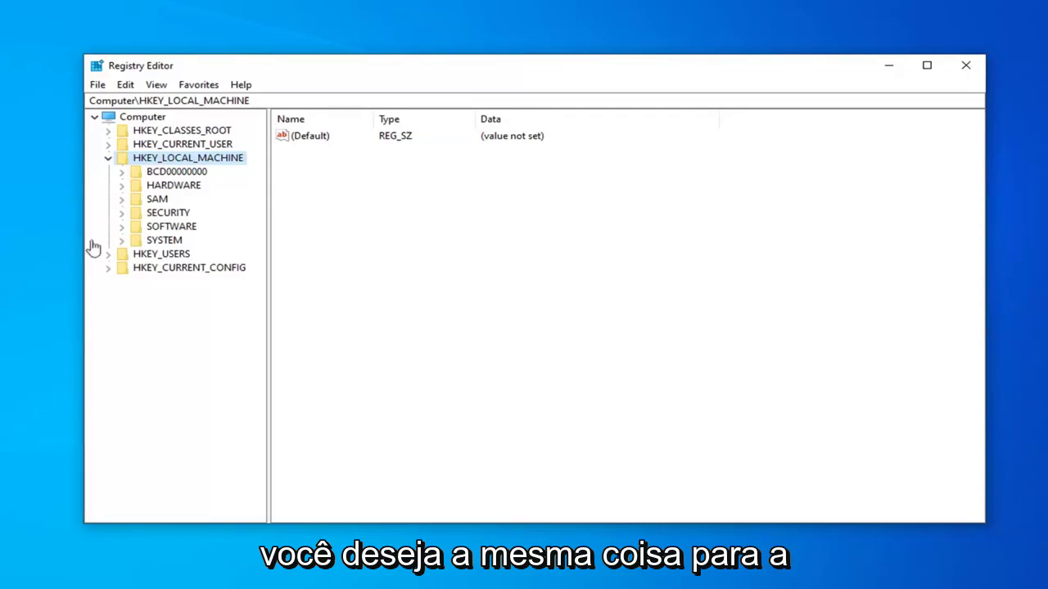
{"action": "left_click", "coordinate": [120, 227]}
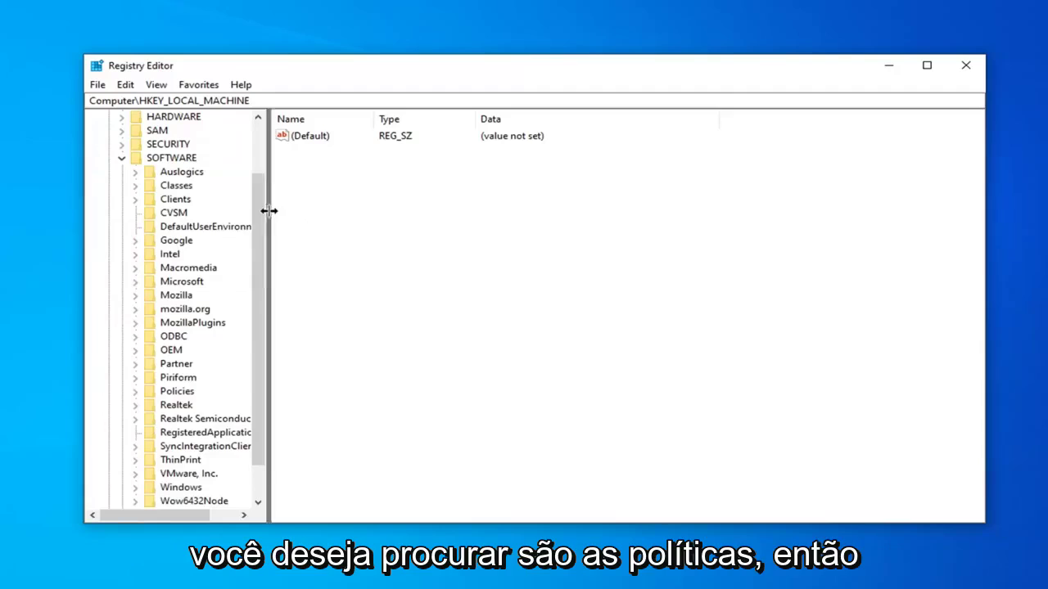
{"action": "left_click_drag", "start_coordinate": [269, 211], "coordinate": [360, 227]}
{"action": "left_click", "coordinate": [175, 391]}
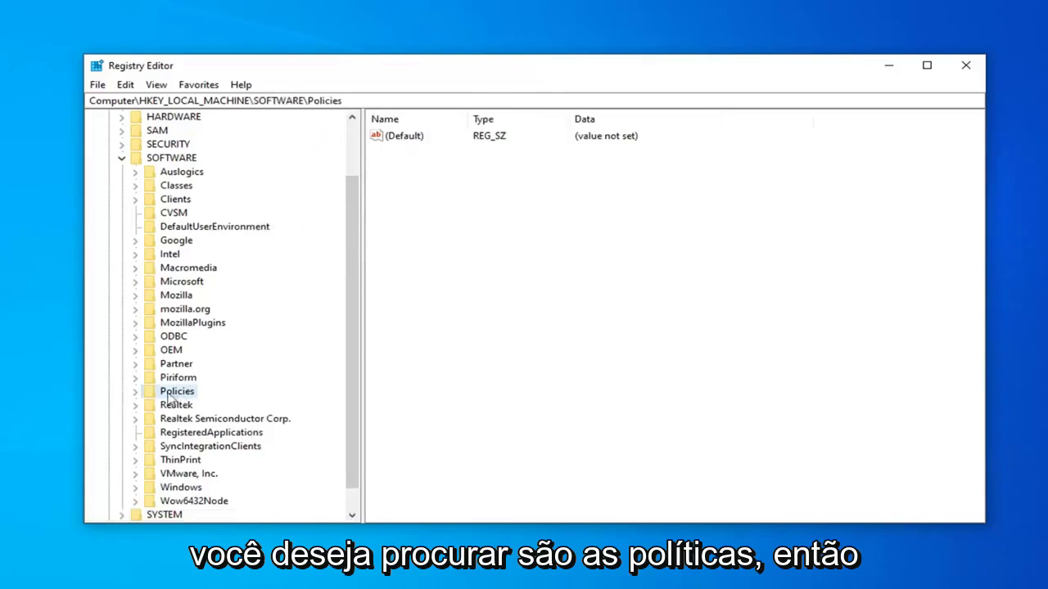
{"action": "left_click", "coordinate": [135, 392]}
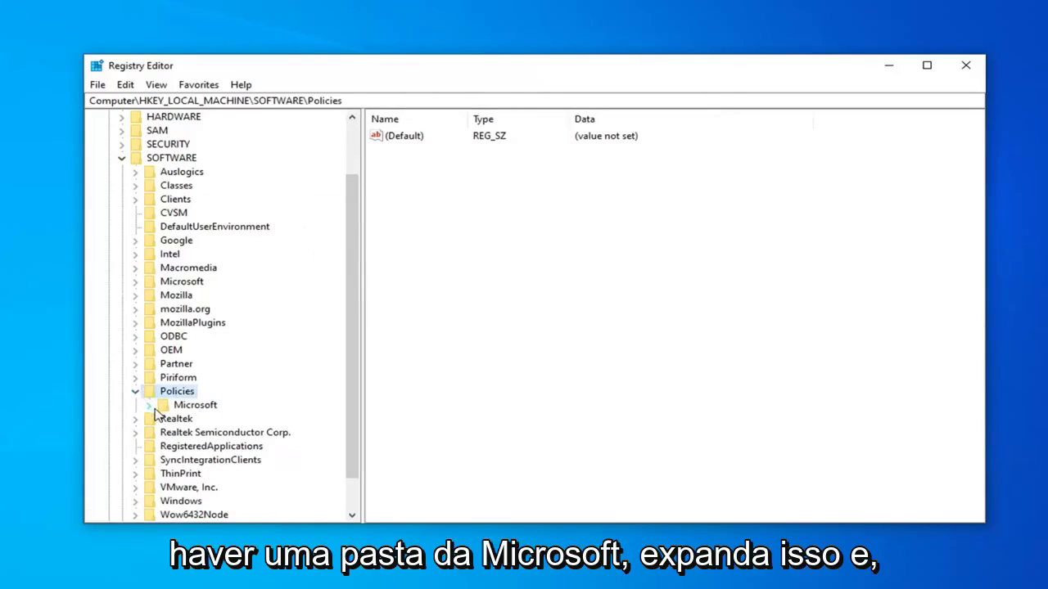
{"action": "left_click", "coordinate": [150, 406]}
{"action": "scroll", "coordinate": [197, 393], "scroll_direction": "down", "scroll_amount": 2}
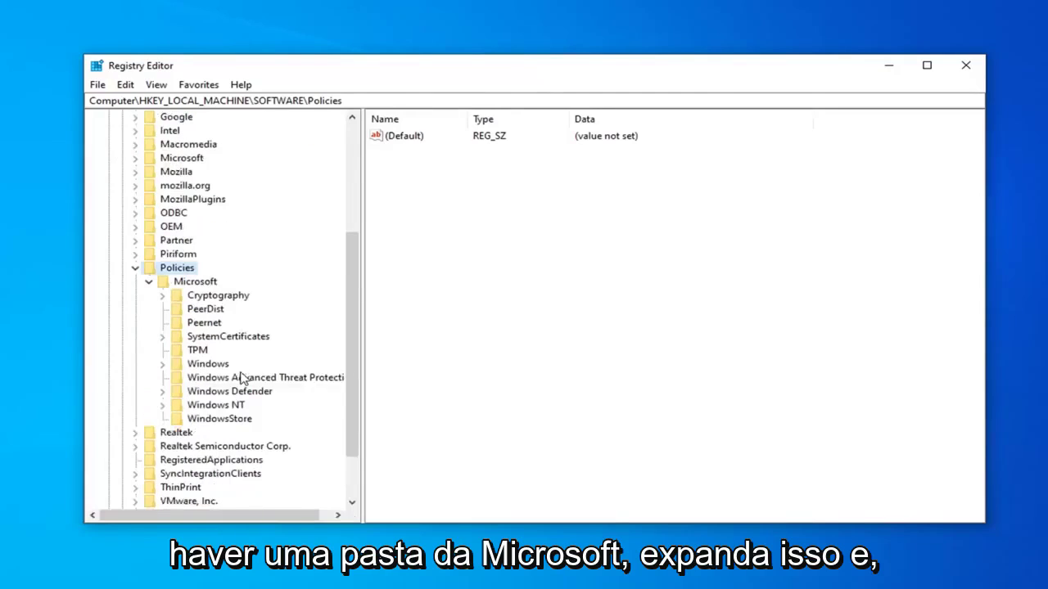
{"action": "left_click", "coordinate": [216, 422]}
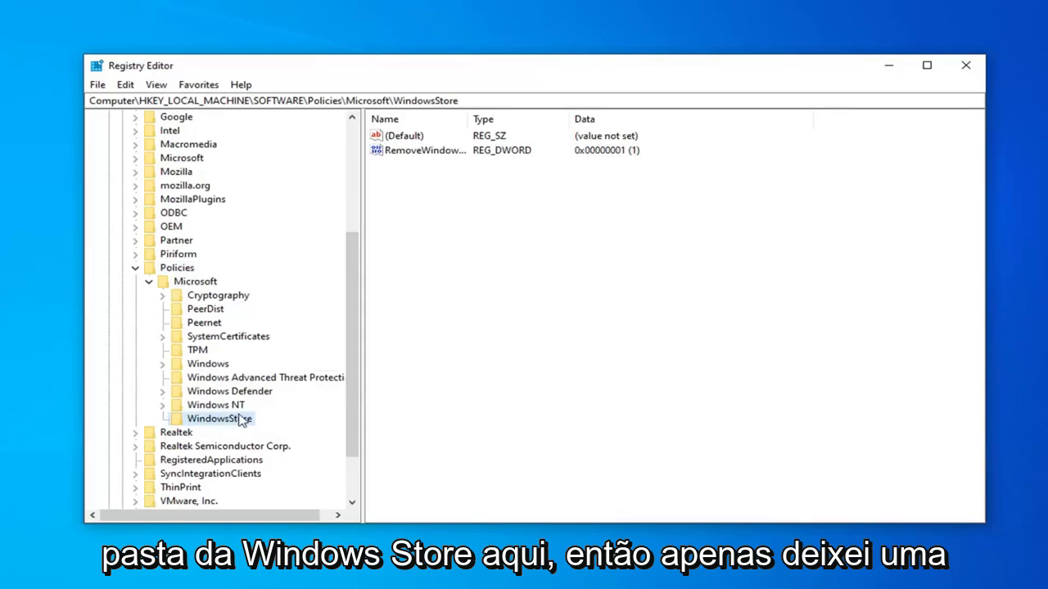
{"action": "left_click_drag", "start_coordinate": [467, 118], "coordinate": [541, 121]}
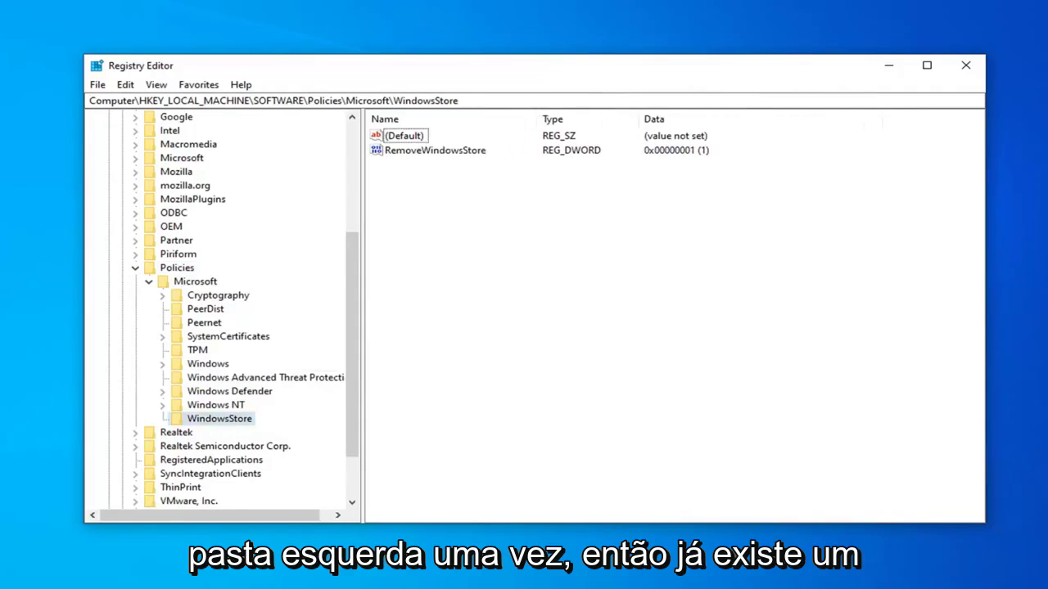
- Delete the RemoveWindowsStore value from the WindowsStore key and confirm
{"action": "left_click", "coordinate": [421, 153]}
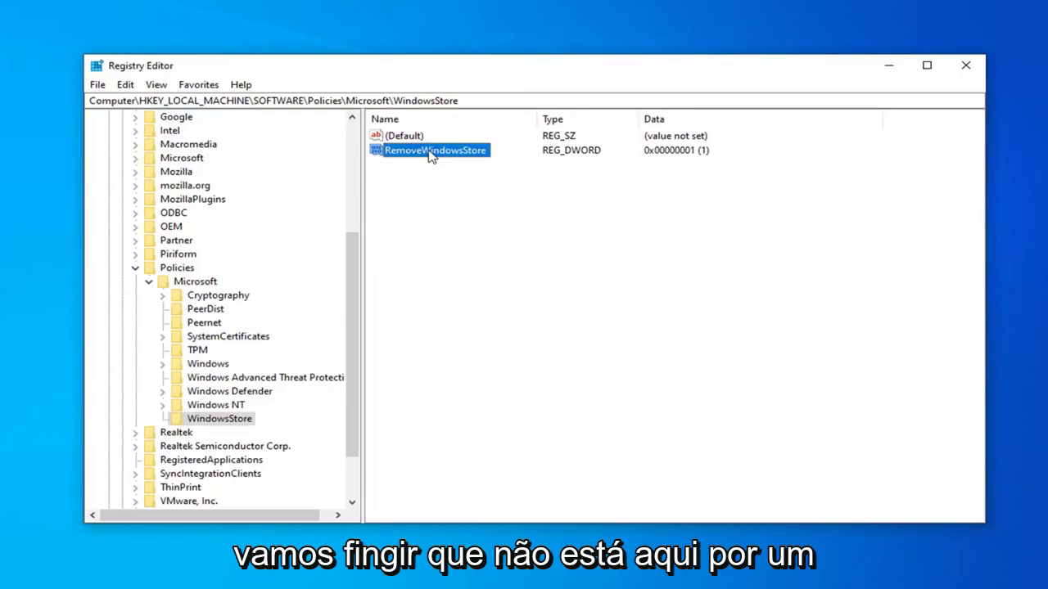
{"action": "key", "text": "Delete"}
{"action": "left_click", "coordinate": [664, 289]}
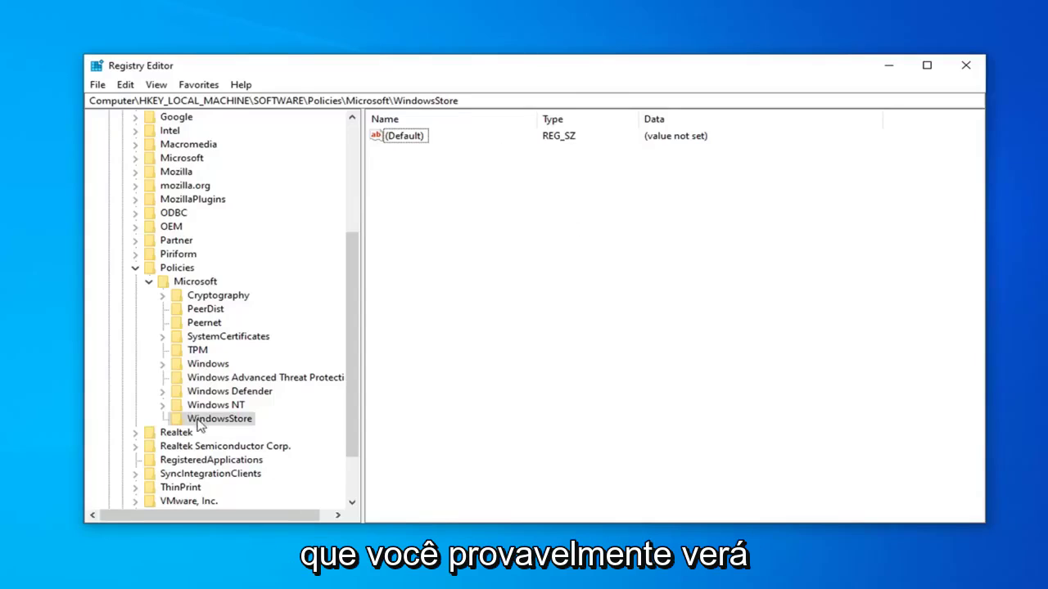
- Create a new DWORD (32-bit) value named RemoveWindowsStore in the WindowsStore key
{"action": "right_click", "coordinate": [419, 186]}
{"action": "mouse_move", "coordinate": [445, 196]}
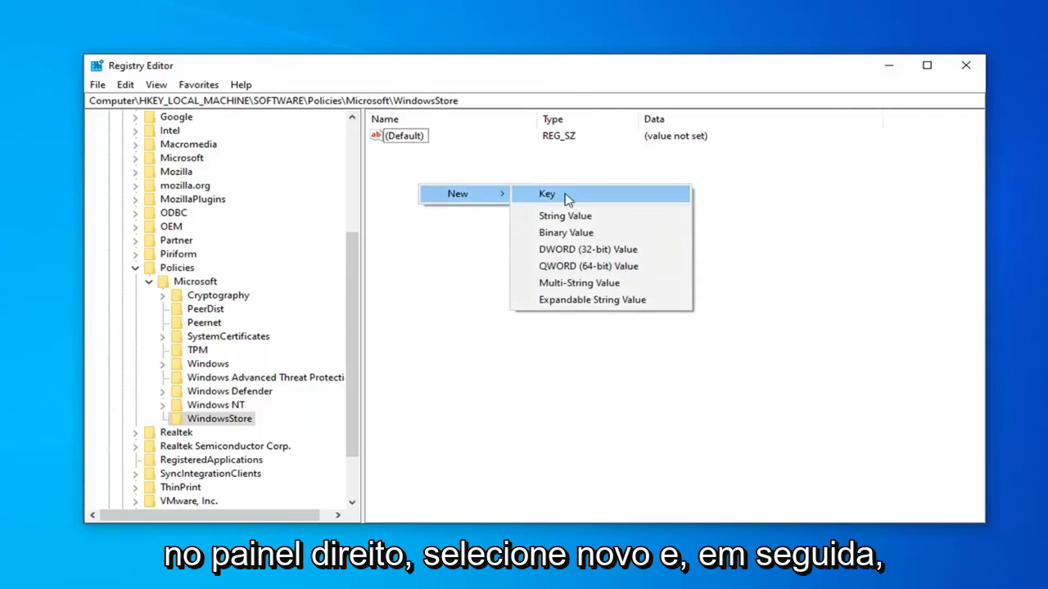
{"action": "left_click", "coordinate": [564, 250]}
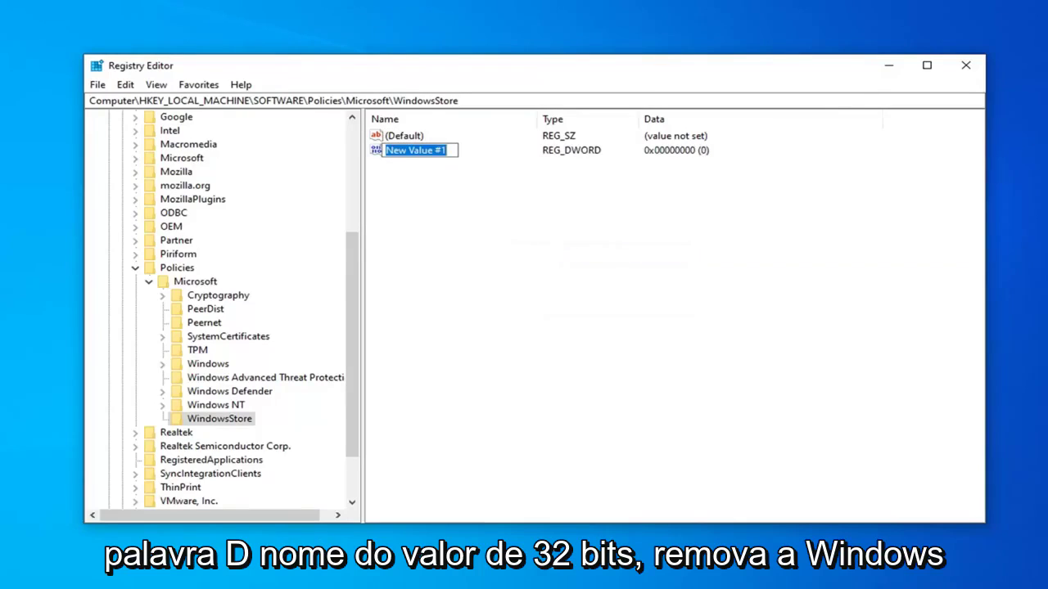
{"action": "type", "text": "RemoveW"}
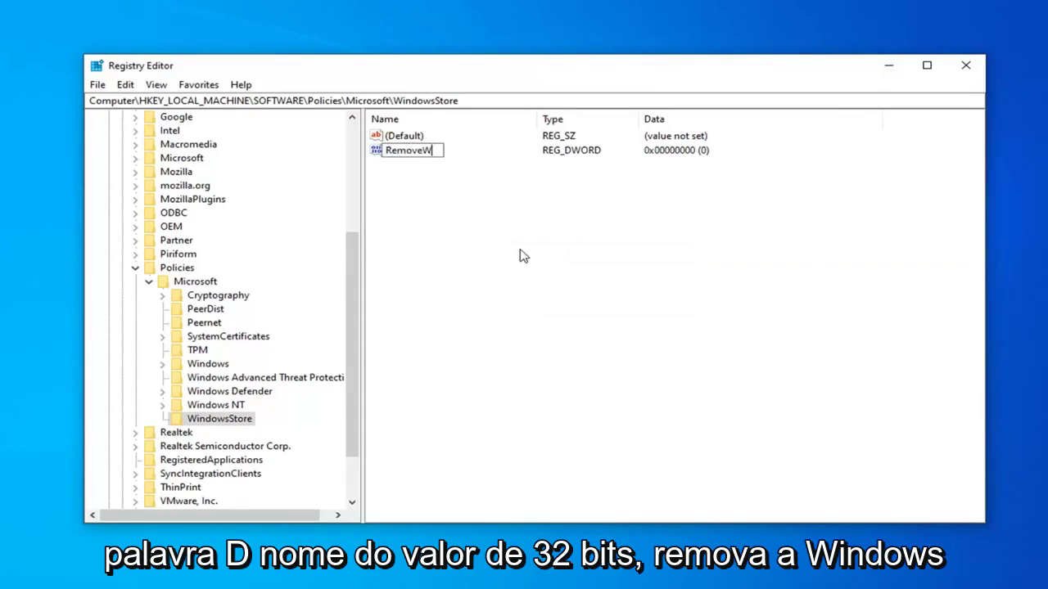
{"action": "type", "text": "indowsStore"}
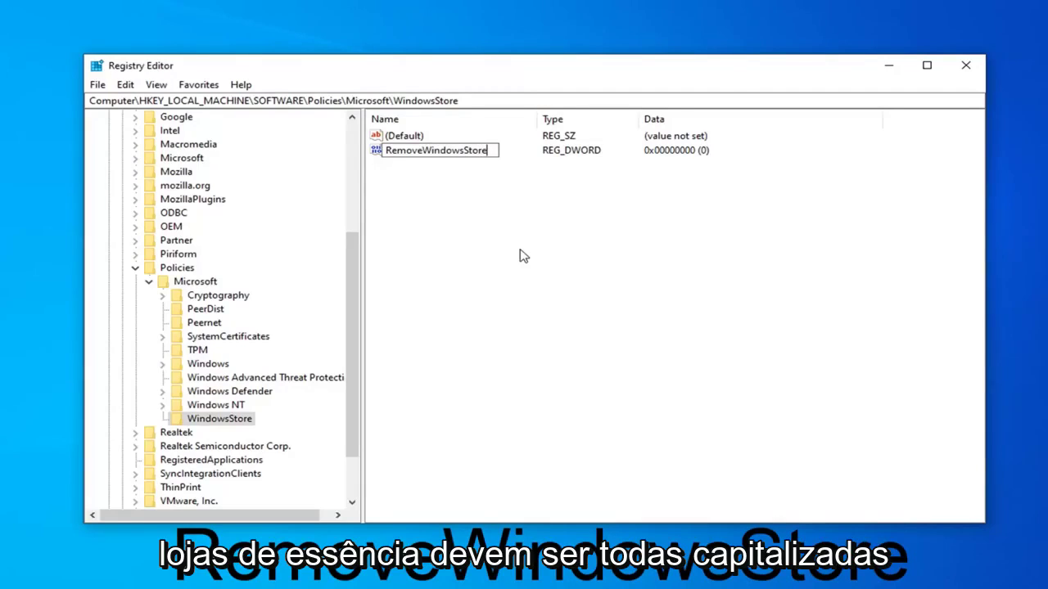
{"action": "key", "text": "Return"}
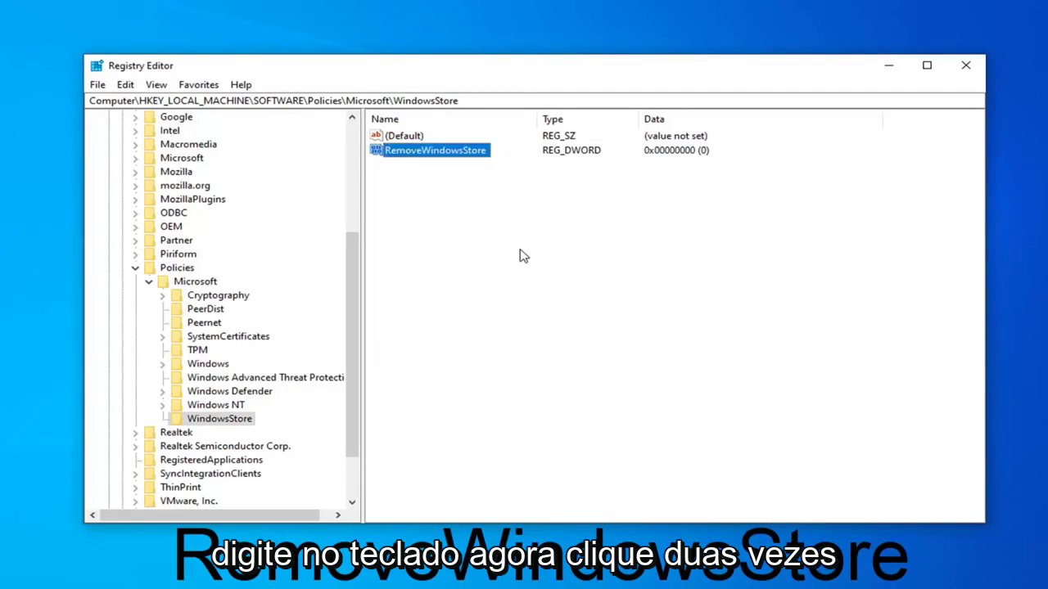
- Edit RemoveWindowsStore to hold data 1 in hexadecimal (0x00000001)
{"action": "double_click", "coordinate": [462, 158]}
{"action": "left_click_drag", "start_coordinate": [313, 145], "coordinate": [594, 160]}
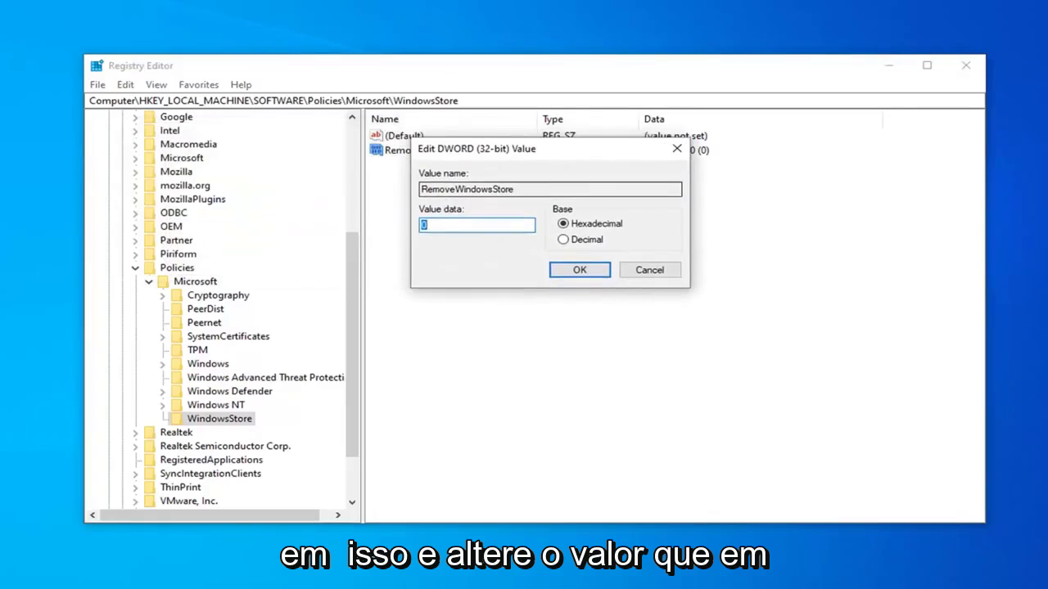
{"action": "type", "text": "1"}
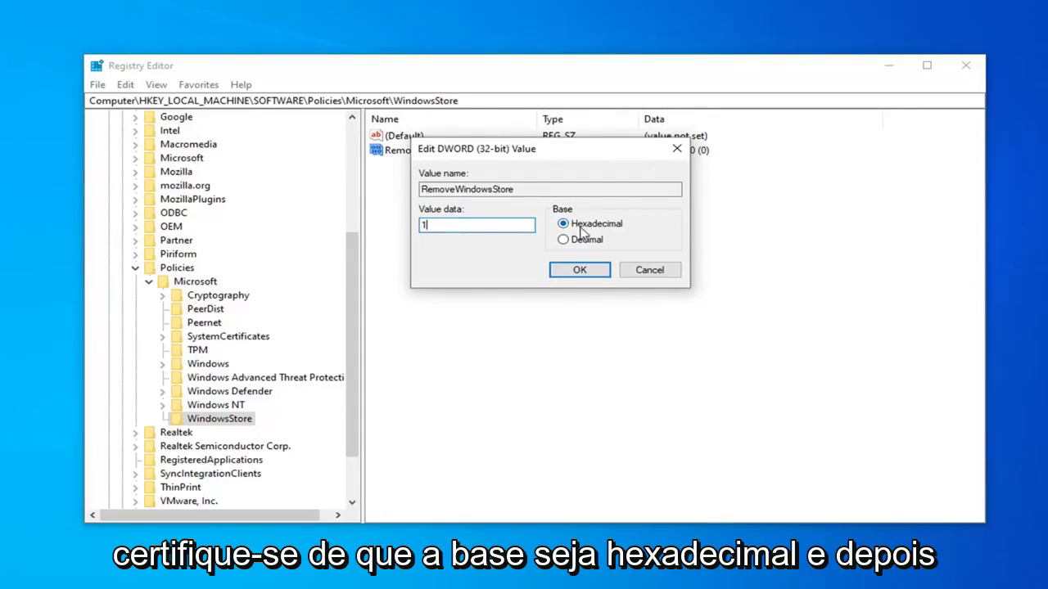
{"action": "left_click", "coordinate": [585, 271]}
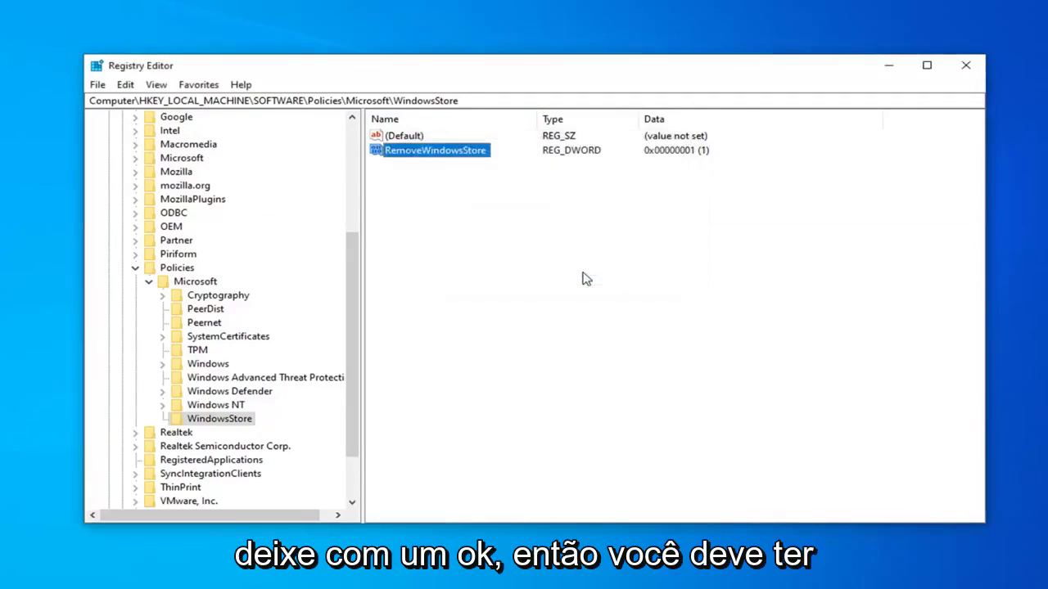
{"action": "left_click", "coordinate": [483, 262]}
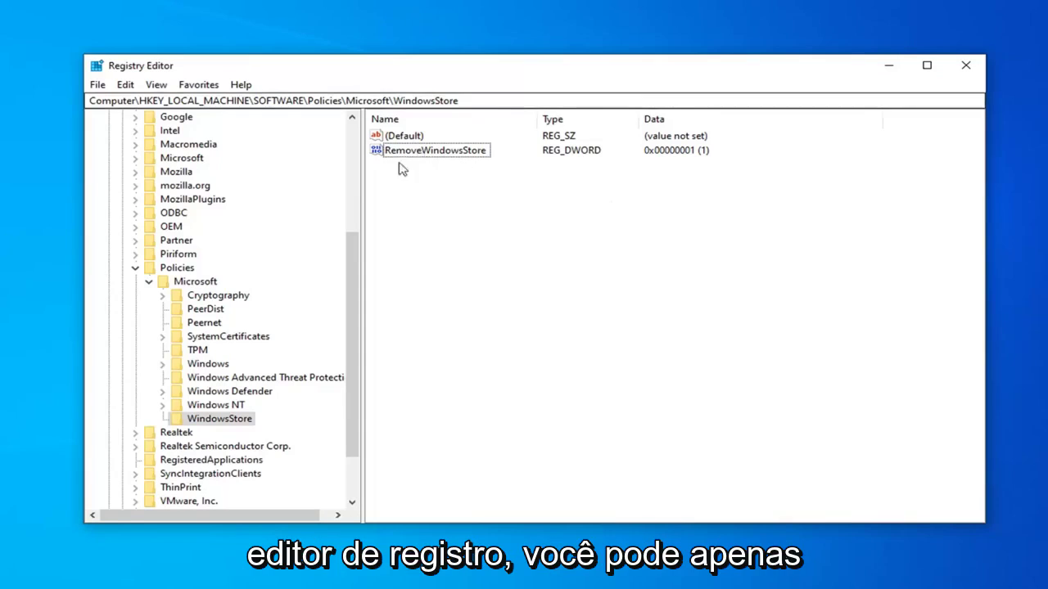
- Change the RemoveWindowsStore DWORD data back to 0, then close Registry Editor
{"action": "left_click", "coordinate": [424, 154]}
{"action": "double_click", "coordinate": [424, 154]}
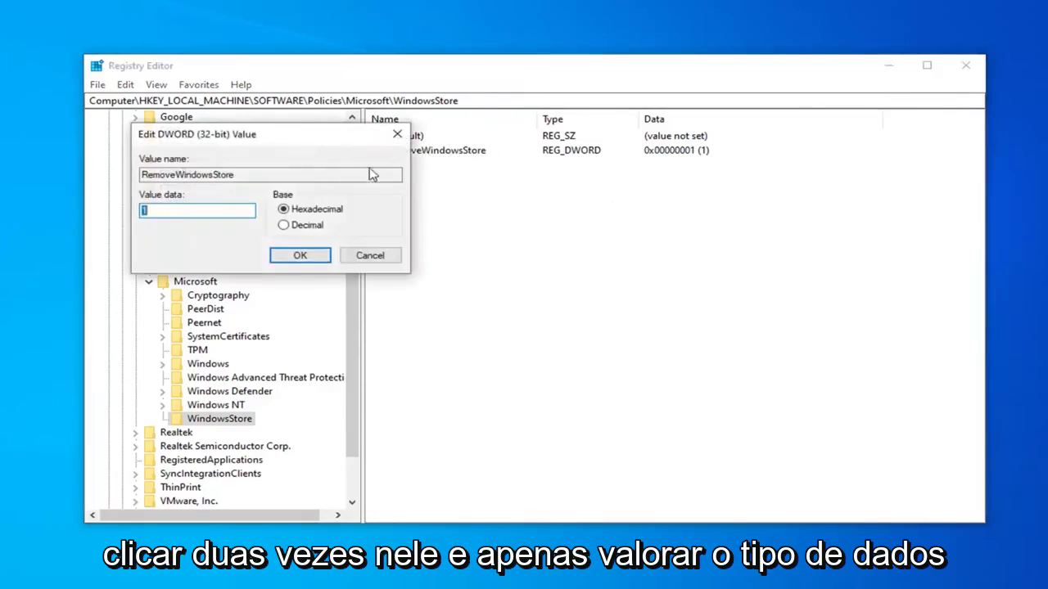
{"action": "type", "text": "0"}
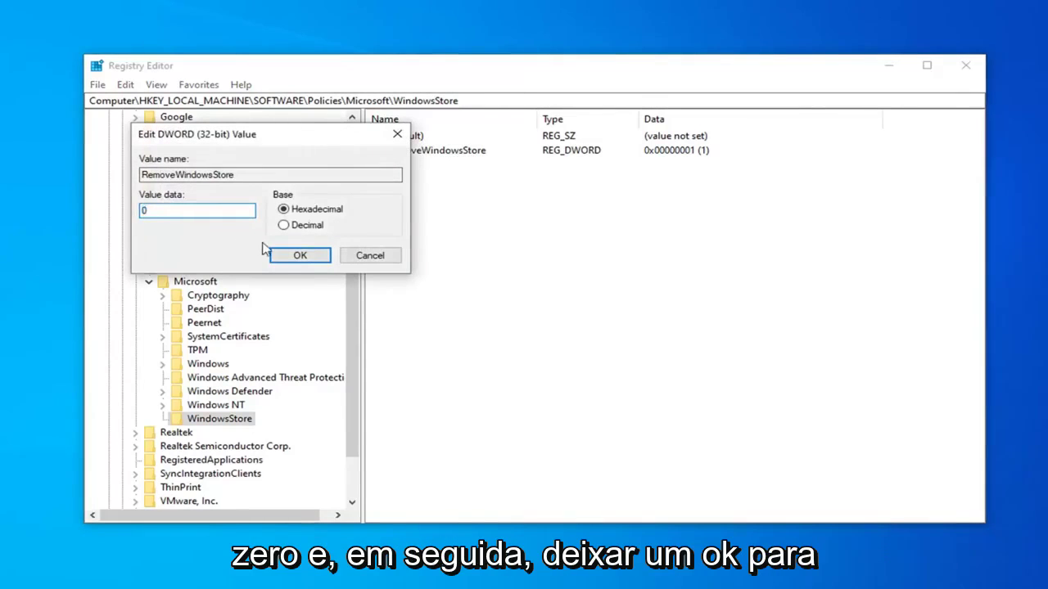
{"action": "left_click", "coordinate": [298, 259]}
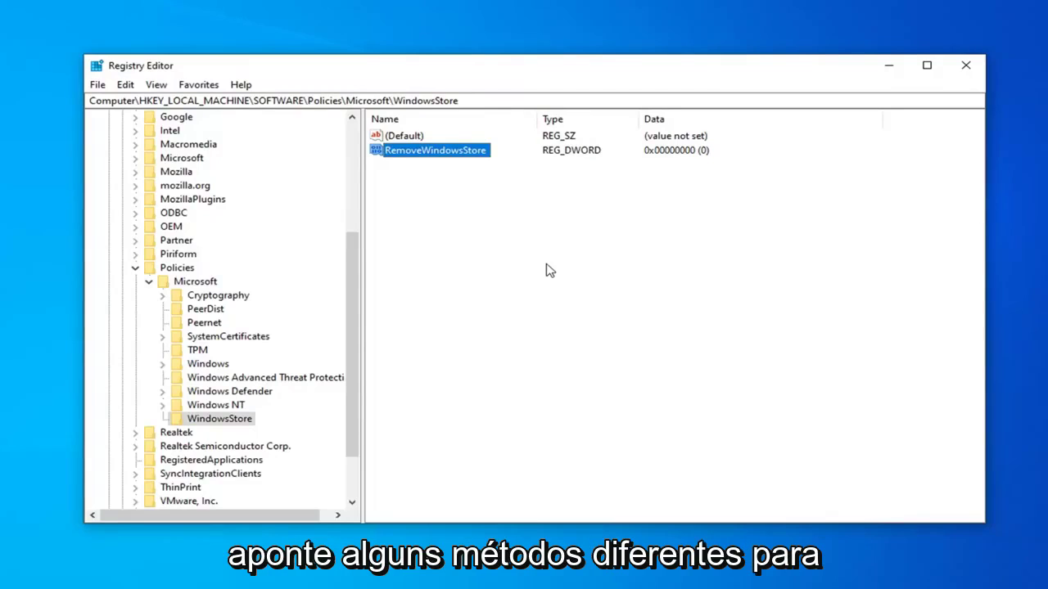
{"action": "left_click", "coordinate": [474, 248]}
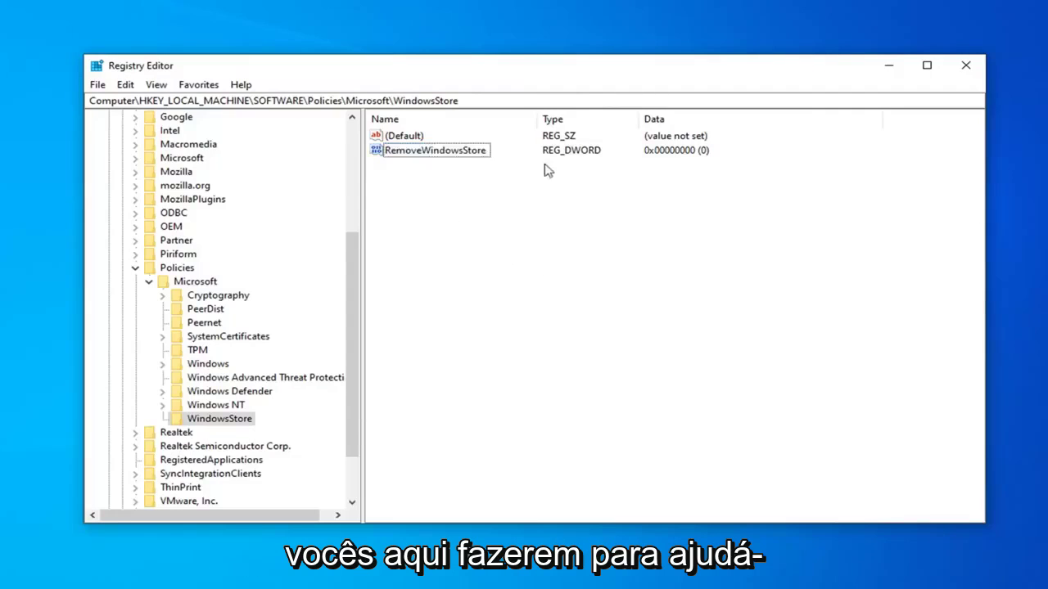
{"action": "left_click", "coordinate": [965, 67]}
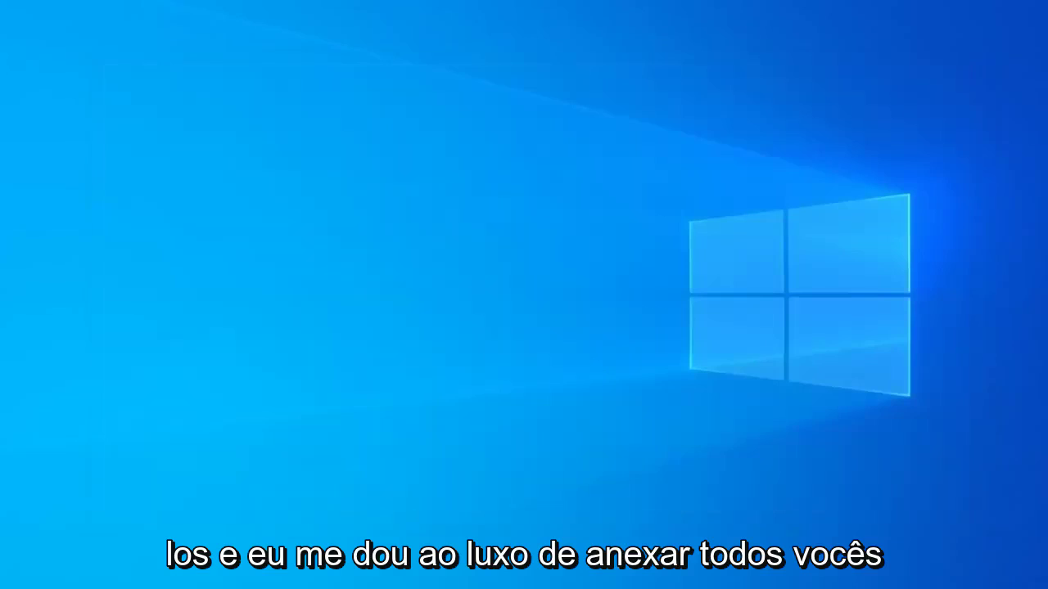